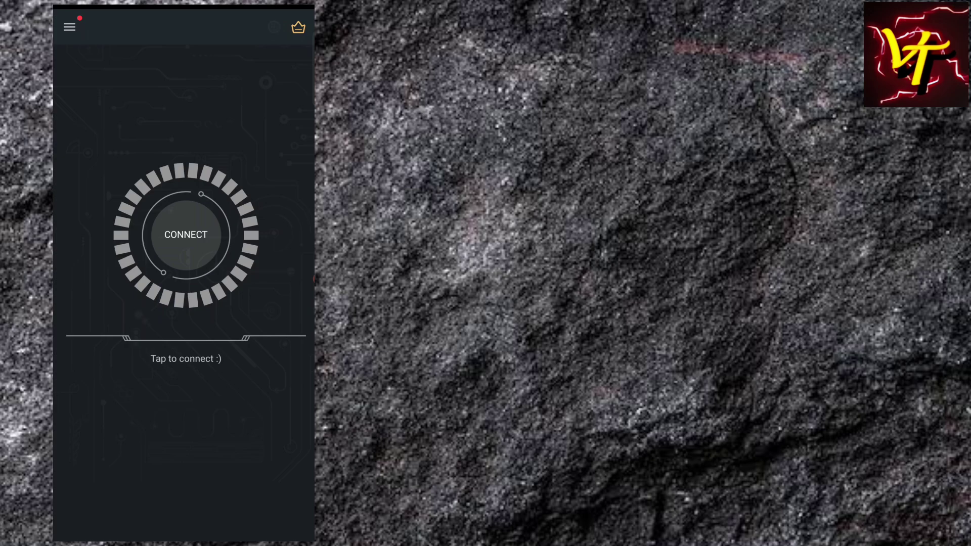
Step: Connect the VPN, then relaunch CapCut with the 42-second film-clip project open
{"action": "left_click", "coordinate": [185, 235]}
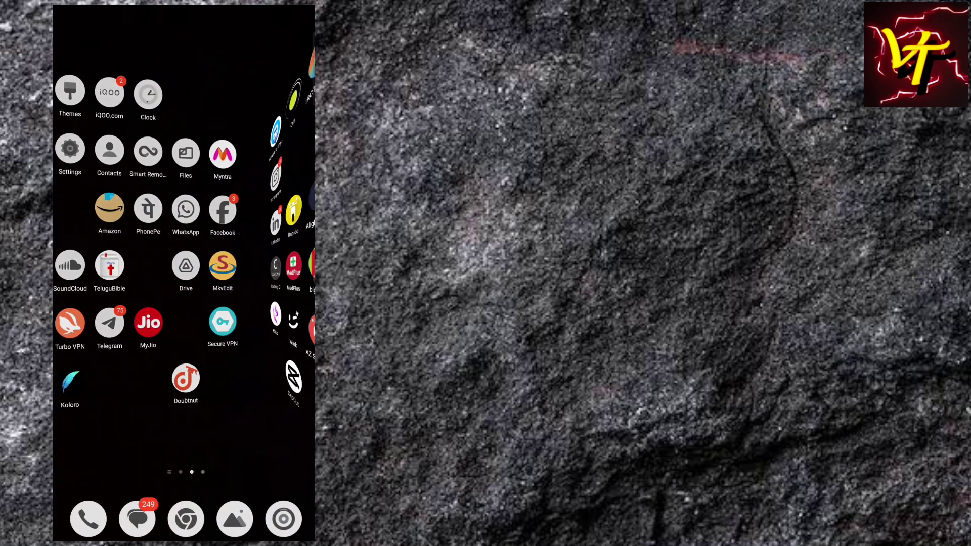
{"action": "left_click", "coordinate": [137, 403]}
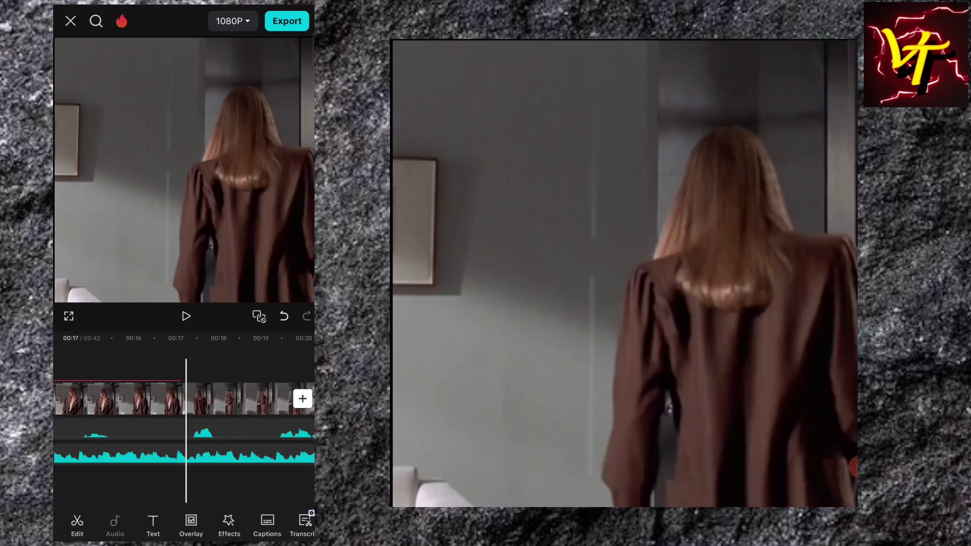
Step: Select the Haddaway 'What Is Love' song track and scroll its audio toolbar toward Beats
{"action": "left_click", "coordinate": [115, 526]}
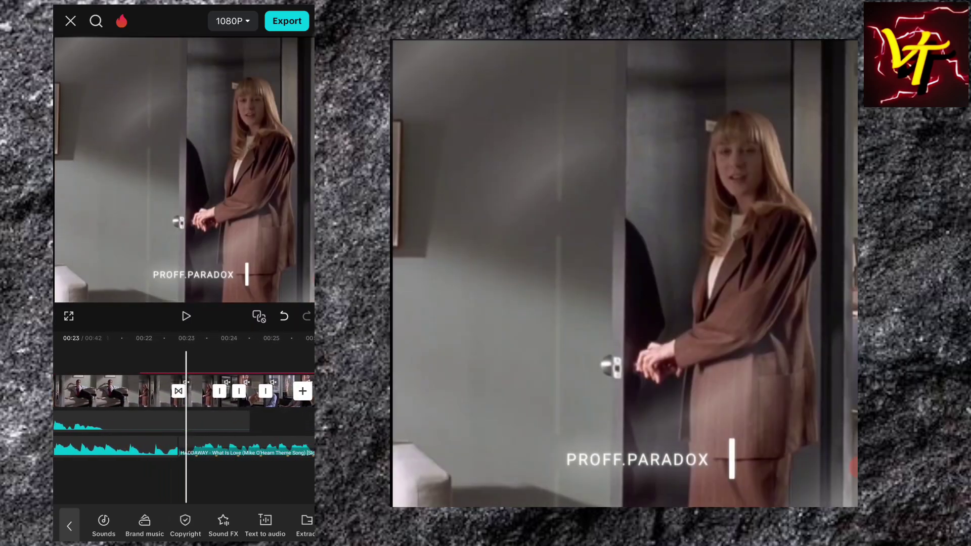
{"action": "left_click", "coordinate": [243, 448]}
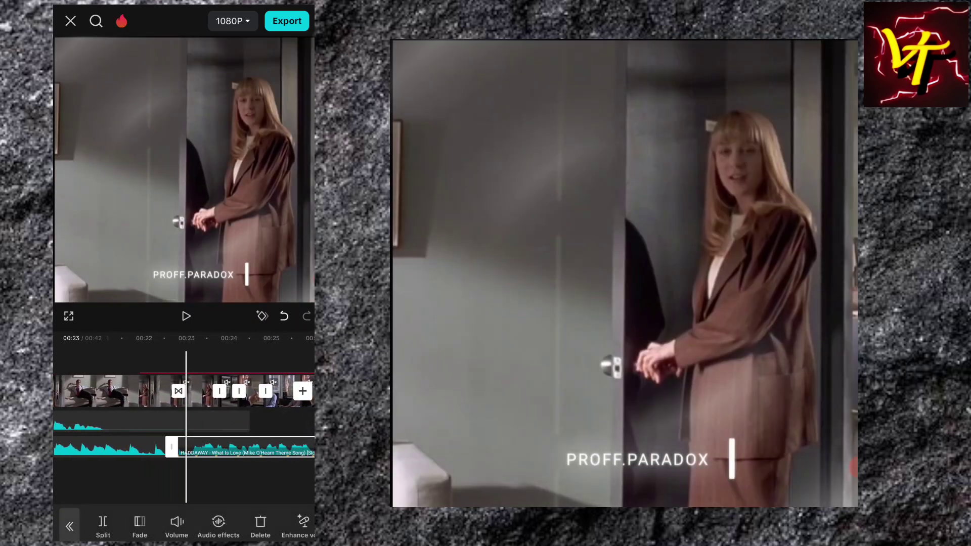
{"action": "mouse_move", "coordinate": [227, 394]}
{"action": "left_mouse_down"}
{"action": "mouse_move", "coordinate": [147, 394]}
{"action": "mouse_move", "coordinate": [188, 394]}
{"action": "left_mouse_up"}
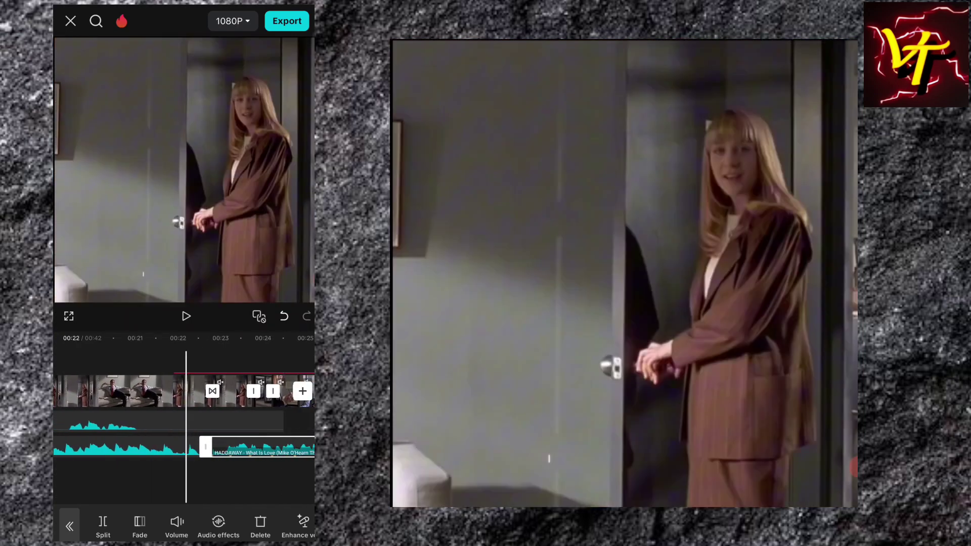
{"action": "left_click_drag", "start_coordinate": [253, 526], "coordinate": [205, 526]}
{"action": "left_click_drag", "start_coordinate": [283, 526], "coordinate": [81, 525]}
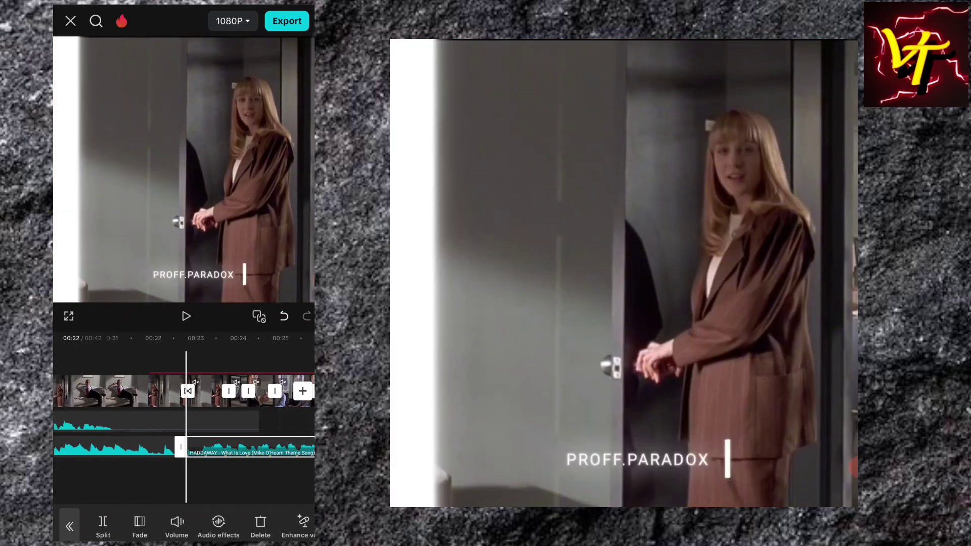
Step: Review the song's beat markers across the track, removing and restoring the marker at the playhead
{"action": "left_click", "coordinate": [175, 526]}
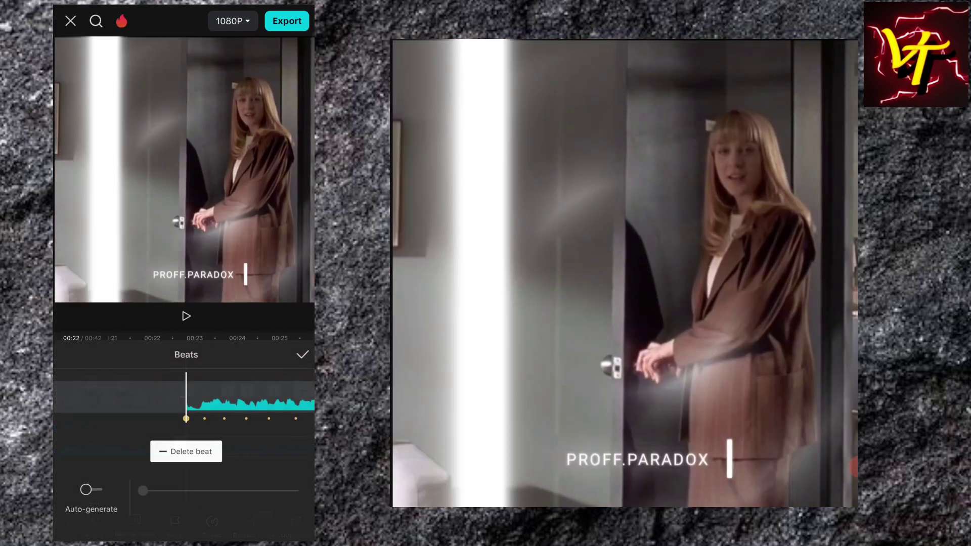
{"action": "left_click_drag", "start_coordinate": [242, 392], "coordinate": [126, 392]}
{"action": "mouse_move", "coordinate": [227, 392]}
{"action": "left_mouse_down"}
{"action": "mouse_move", "coordinate": [152, 391]}
{"action": "mouse_move", "coordinate": [294, 391]}
{"action": "left_mouse_up"}
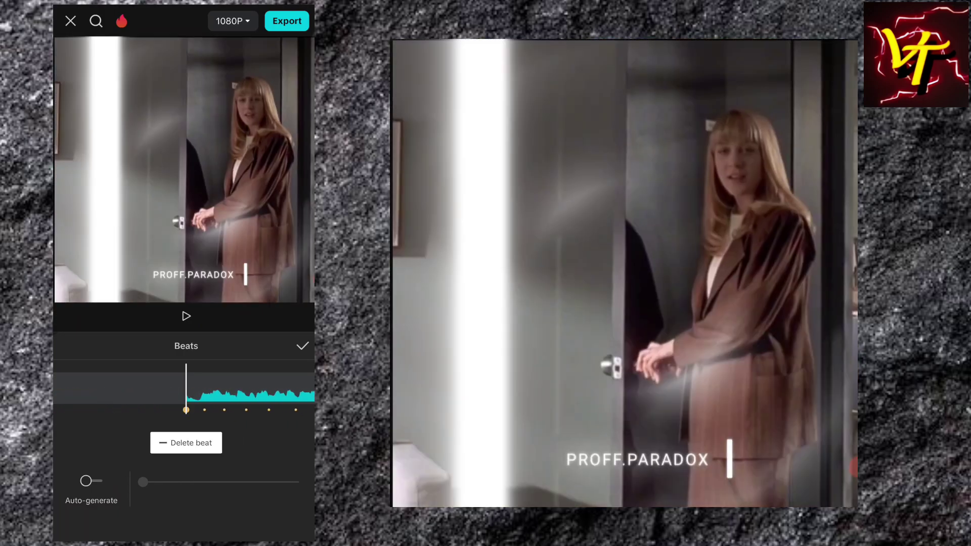
{"action": "left_click", "coordinate": [186, 442]}
{"action": "left_click", "coordinate": [186, 442]}
{"action": "left_click_drag", "start_coordinate": [227, 392], "coordinate": [126, 391]}
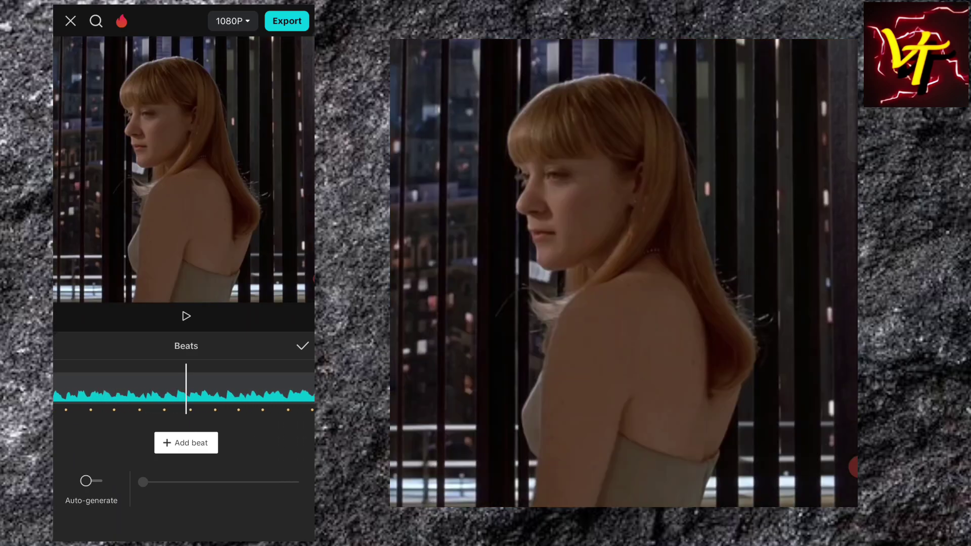
{"action": "mouse_move", "coordinate": [186, 392]}
{"action": "left_mouse_down"}
{"action": "mouse_move", "coordinate": [194, 392]}
{"action": "mouse_move", "coordinate": [180, 392]}
{"action": "left_mouse_up"}
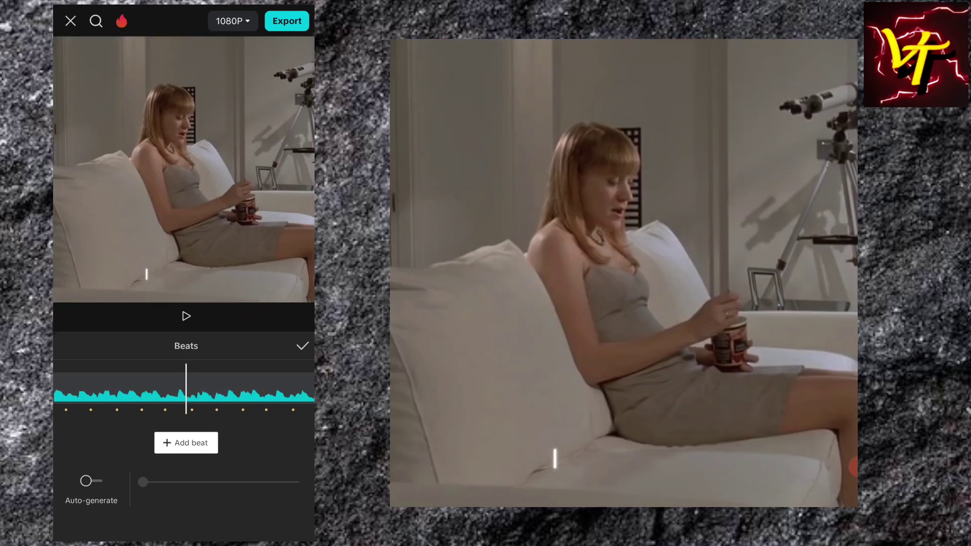
{"action": "left_click_drag", "start_coordinate": [243, 392], "coordinate": [101, 392]}
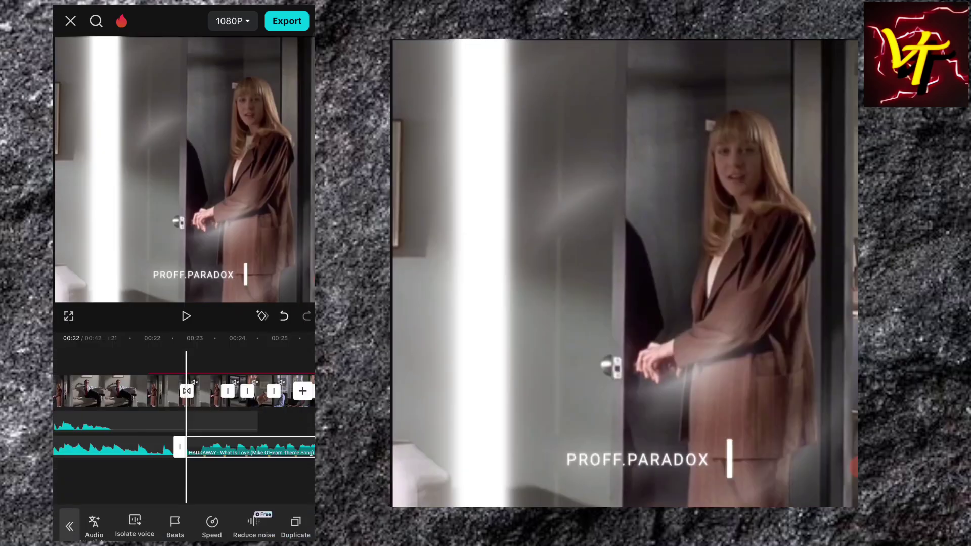
Step: Deselect the song, select a video clip and scroll the timeline to the office-desk clip
{"action": "left_click", "coordinate": [186, 480]}
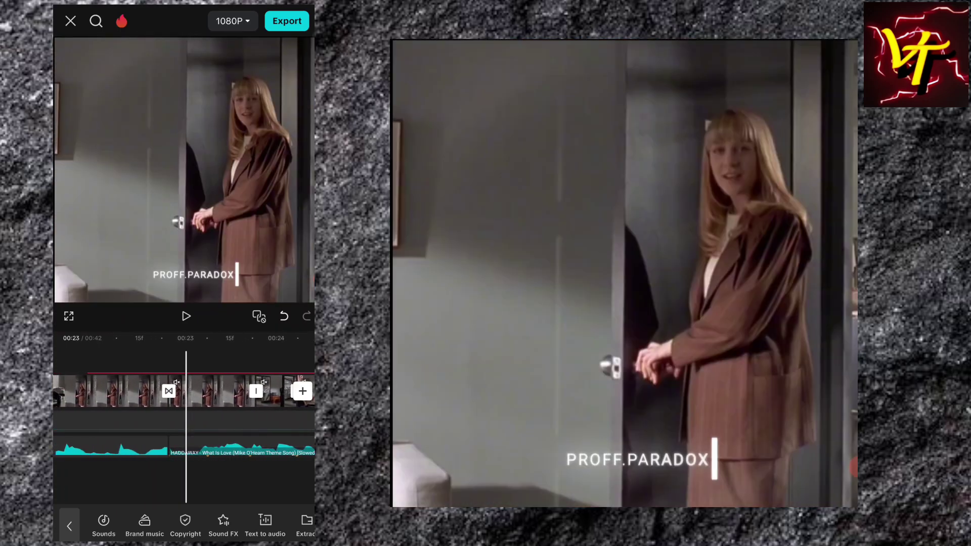
{"action": "left_click", "coordinate": [126, 390]}
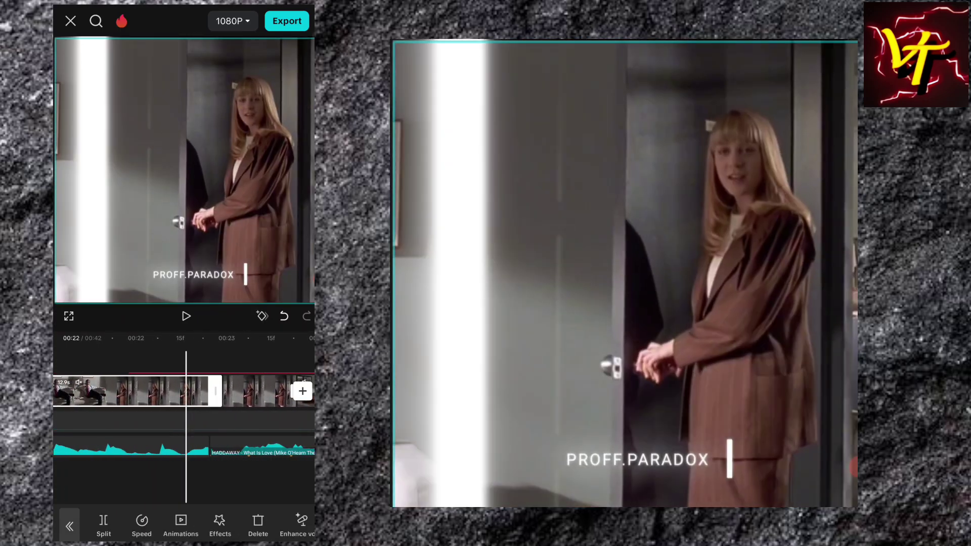
{"action": "scroll", "coordinate": [183, 390], "scroll_direction": "left", "scroll_amount": 5}
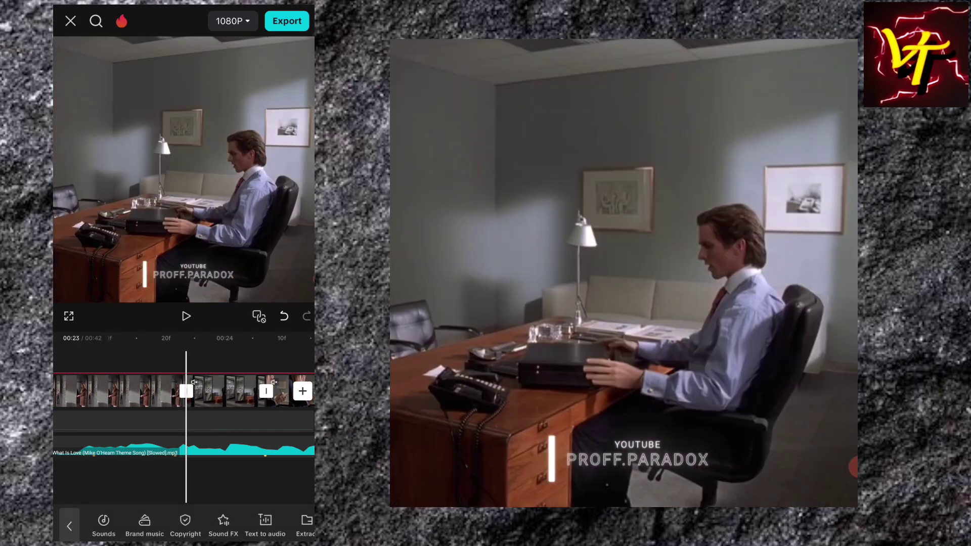
Step: Select the 0.5s office-desk clip and open a Custom speed curve for editing
{"action": "left_click", "coordinate": [233, 391]}
{"action": "left_click", "coordinate": [232, 391]}
{"action": "left_click", "coordinate": [227, 391]}
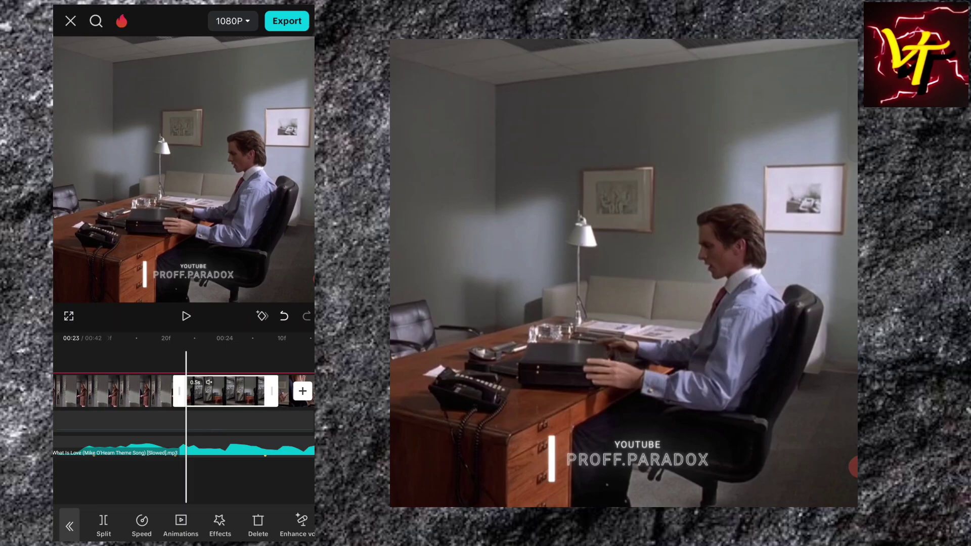
{"action": "left_click", "coordinate": [141, 525]}
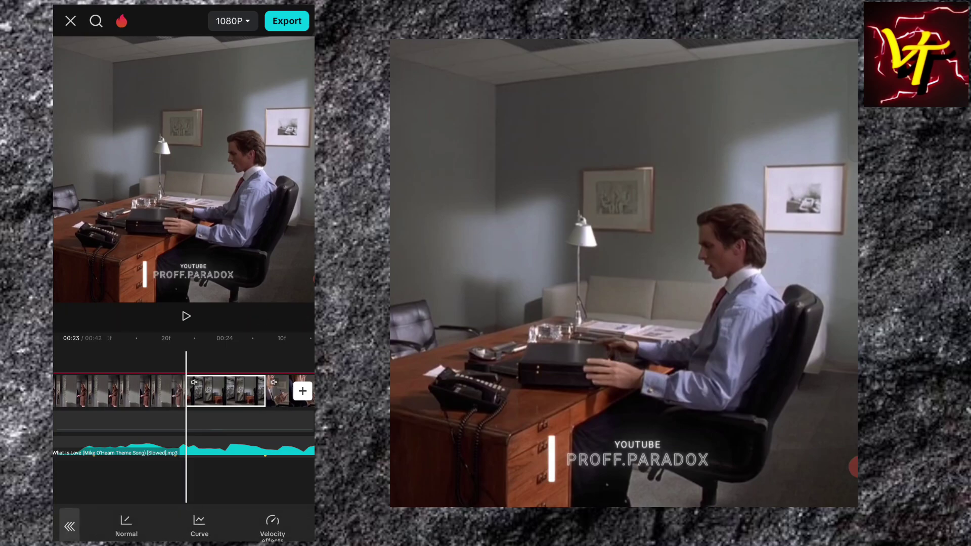
{"action": "left_click", "coordinate": [199, 526]}
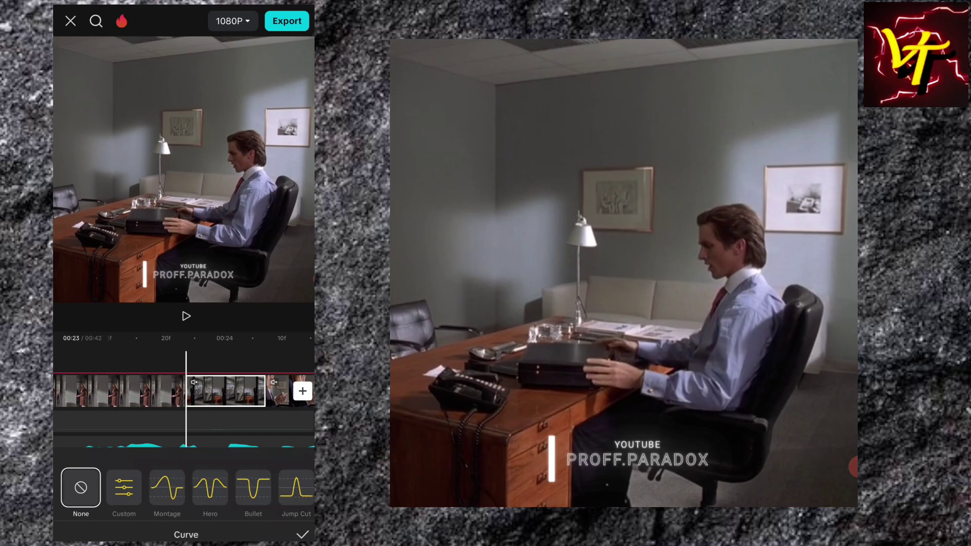
{"action": "left_click", "coordinate": [124, 487]}
{"action": "left_click", "coordinate": [124, 487]}
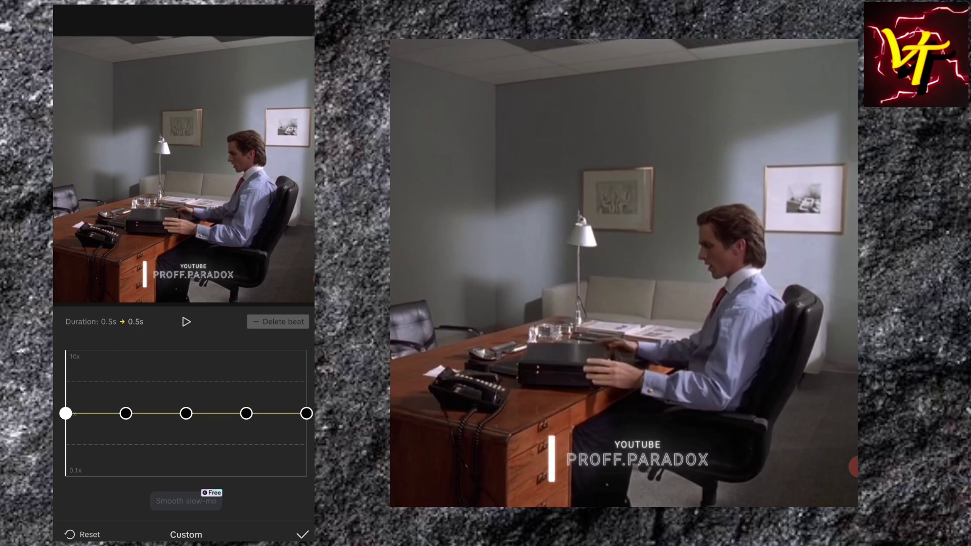
Step: Drop the curve's middle point to 0.1x, delete two flat points, and apply Better quality smooth slow-mo
{"action": "mouse_move", "coordinate": [186, 413]}
{"action": "left_mouse_down"}
{"action": "mouse_move", "coordinate": [173, 476]}
{"action": "mouse_move", "coordinate": [186, 476]}
{"action": "left_mouse_up"}
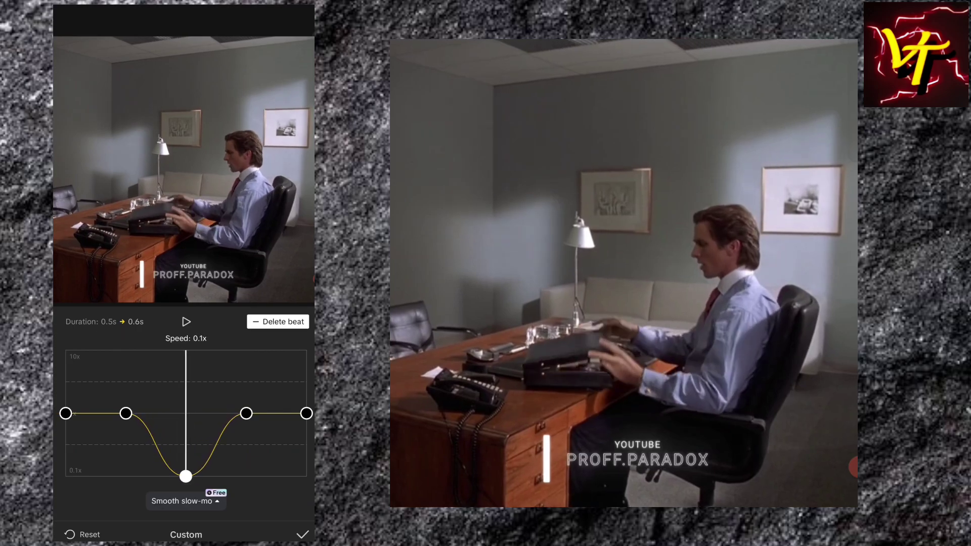
{"action": "mouse_move", "coordinate": [186, 384]}
{"action": "left_mouse_down"}
{"action": "mouse_move", "coordinate": [256, 384]}
{"action": "mouse_move", "coordinate": [65, 384]}
{"action": "left_mouse_up"}
{"action": "left_click", "coordinate": [278, 321]}
{"action": "left_click", "coordinate": [277, 322]}
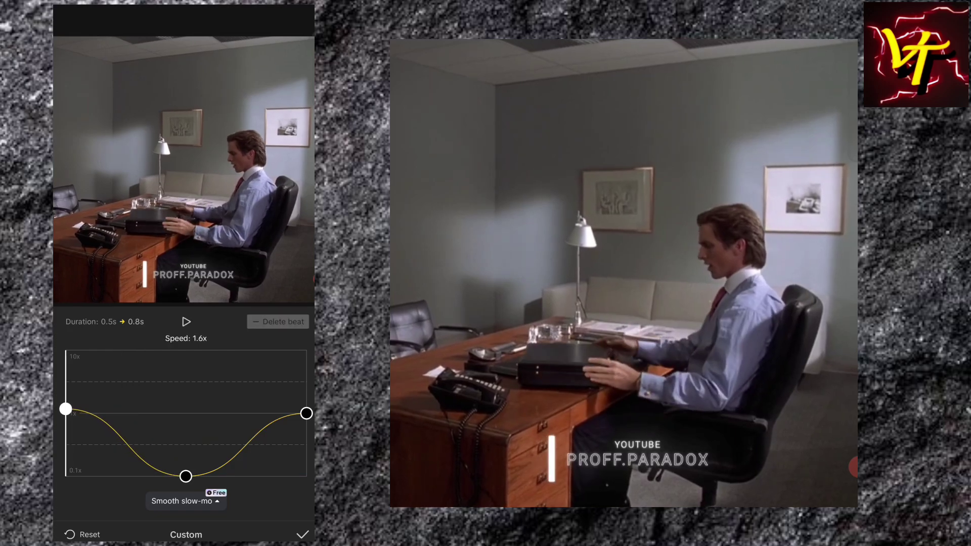
{"action": "left_click", "coordinate": [187, 321]}
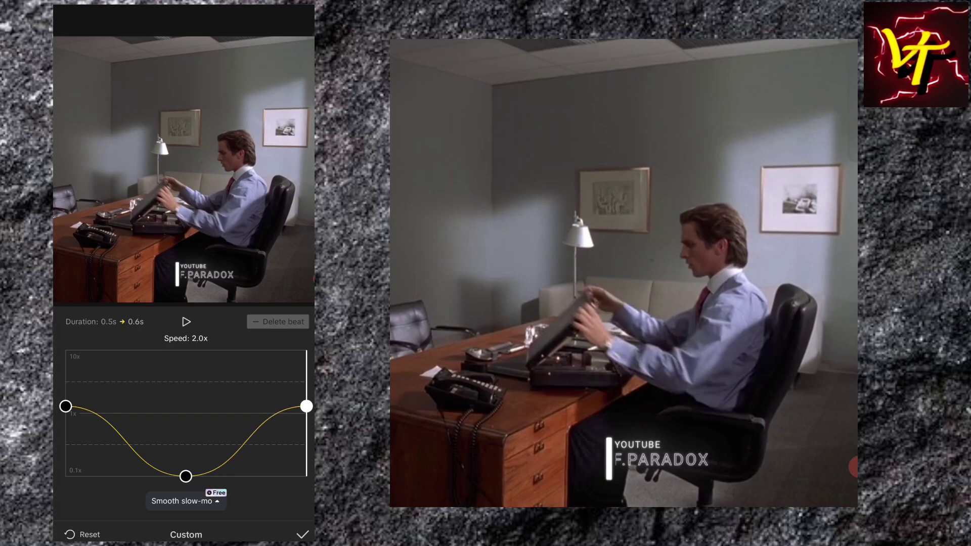
{"action": "left_click", "coordinate": [186, 321]}
{"action": "left_click", "coordinate": [185, 501]}
{"action": "left_click", "coordinate": [186, 425]}
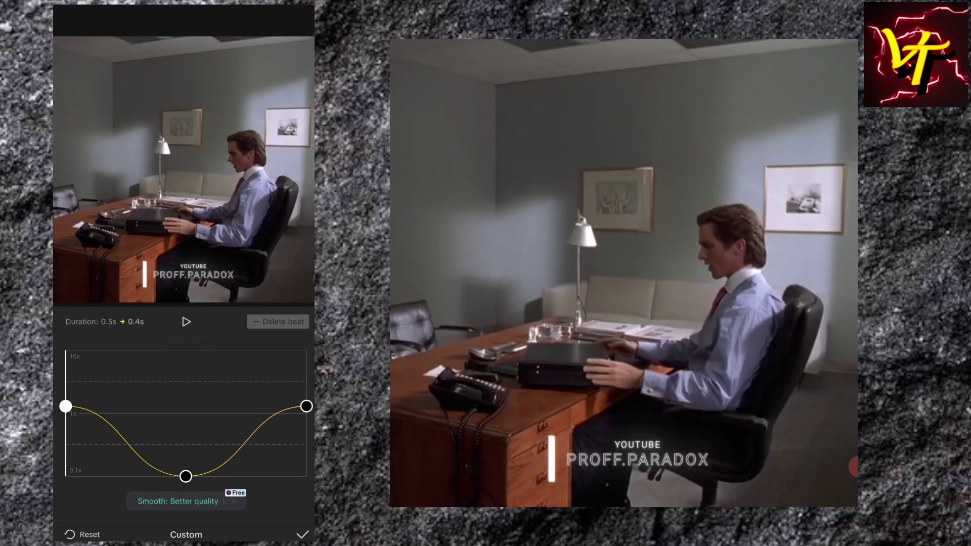
{"action": "left_click", "coordinate": [302, 535]}
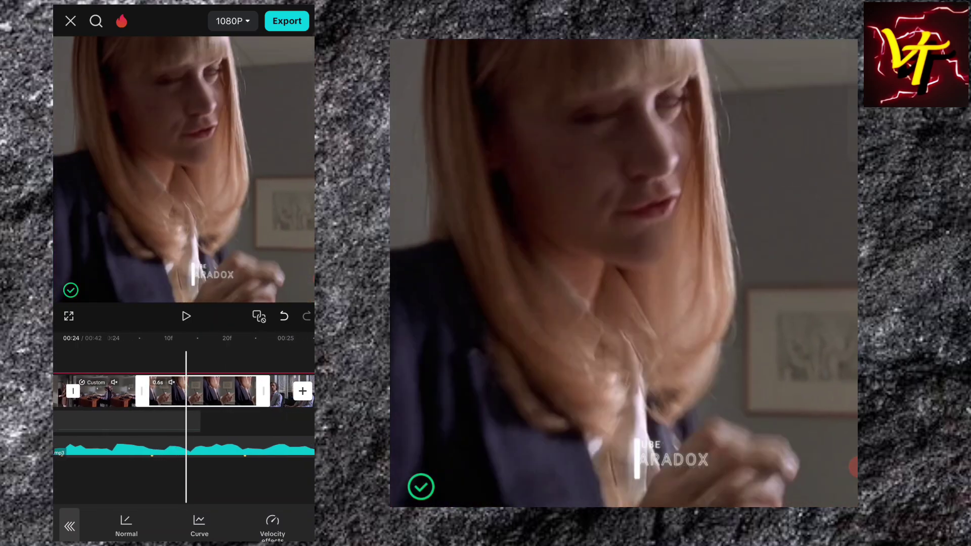
Step: Open a Custom speed curve, pull its middle point to 0.1x and delete both side points
{"action": "left_click", "coordinate": [199, 526]}
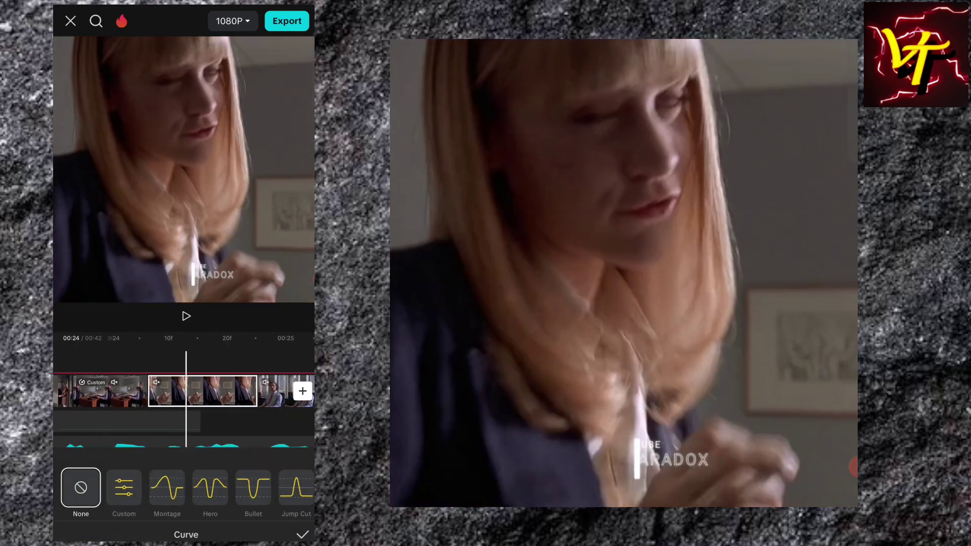
{"action": "left_click", "coordinate": [123, 487]}
{"action": "left_click_drag", "start_coordinate": [184, 431], "coordinate": [184, 476]}
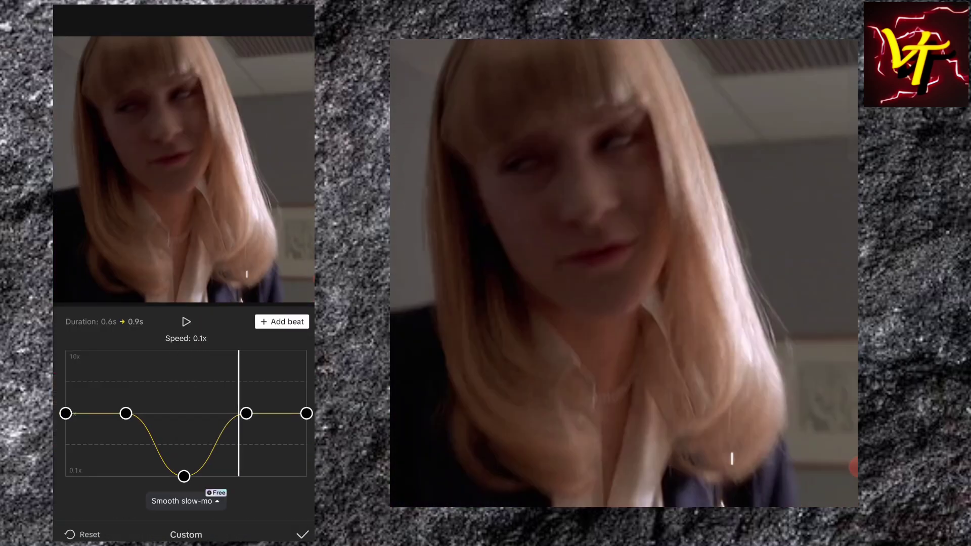
{"action": "left_click", "coordinate": [246, 413]}
{"action": "left_click", "coordinate": [278, 321]}
{"action": "left_click", "coordinate": [126, 414]}
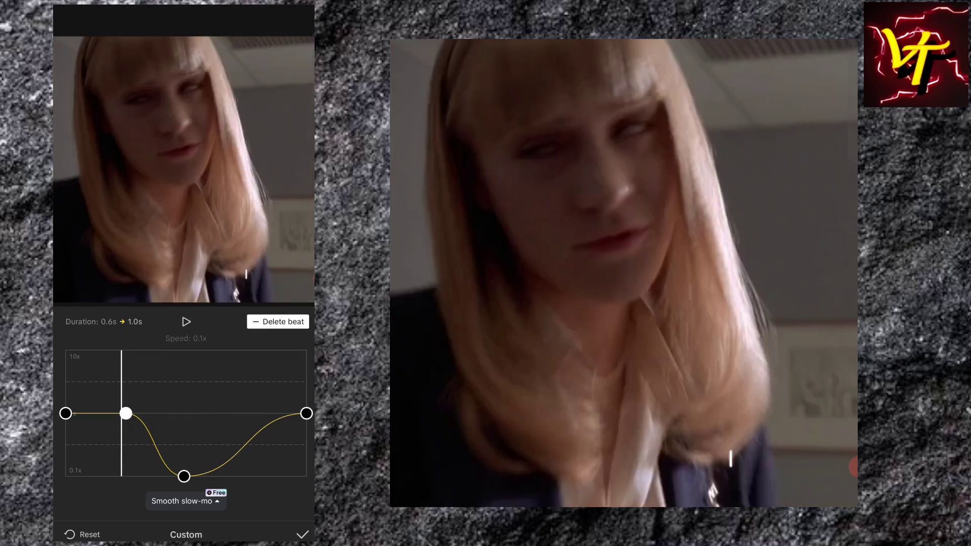
{"action": "left_click", "coordinate": [278, 322]}
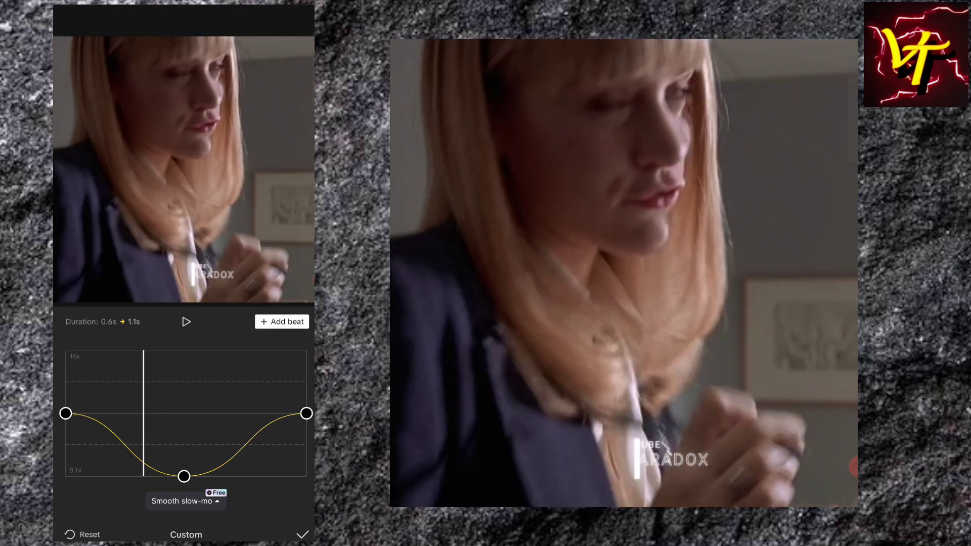
Step: Raise the curve's start and end to about 2x and apply Better quality smooth slow-mo
{"action": "left_click_drag", "start_coordinate": [66, 414], "coordinate": [66, 407]}
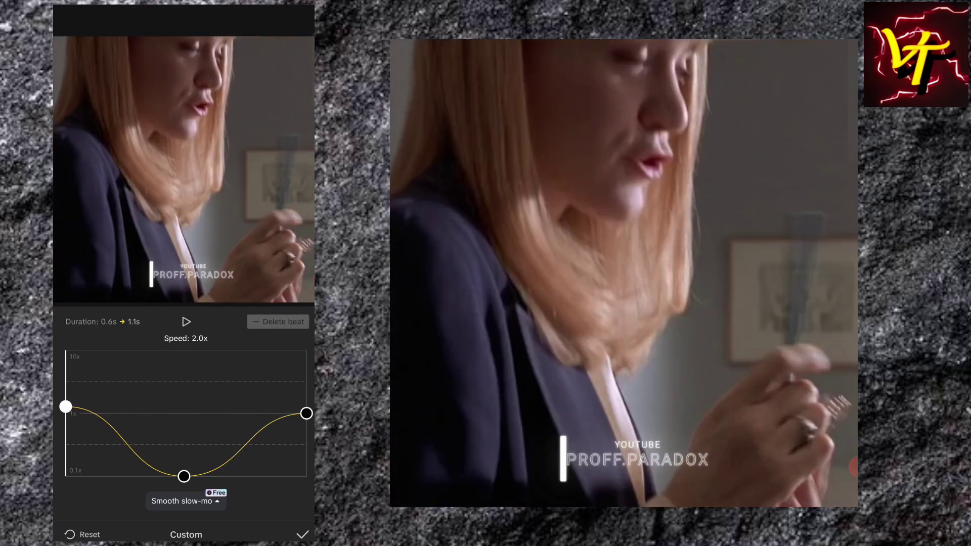
{"action": "left_click", "coordinate": [186, 322]}
{"action": "left_click_drag", "start_coordinate": [307, 414], "coordinate": [306, 406]}
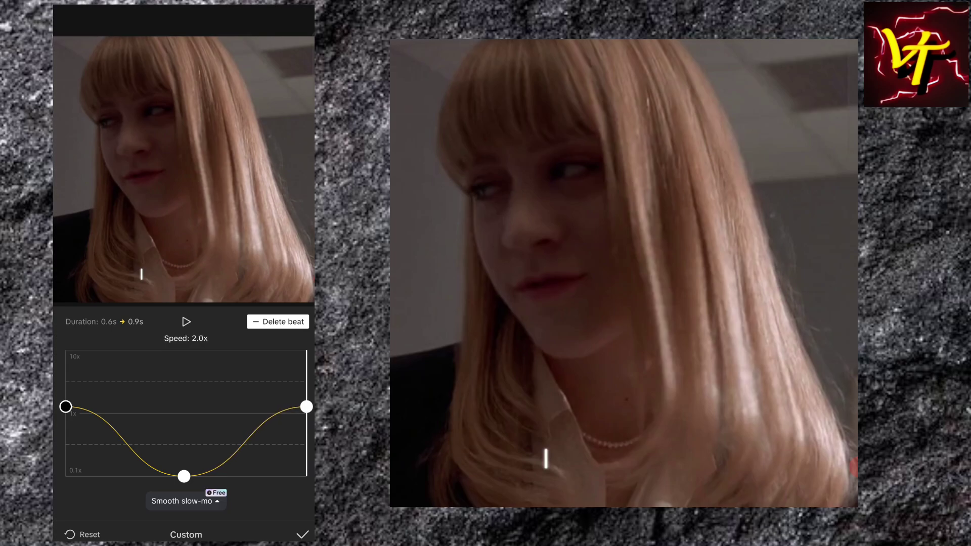
{"action": "left_click", "coordinate": [65, 407]}
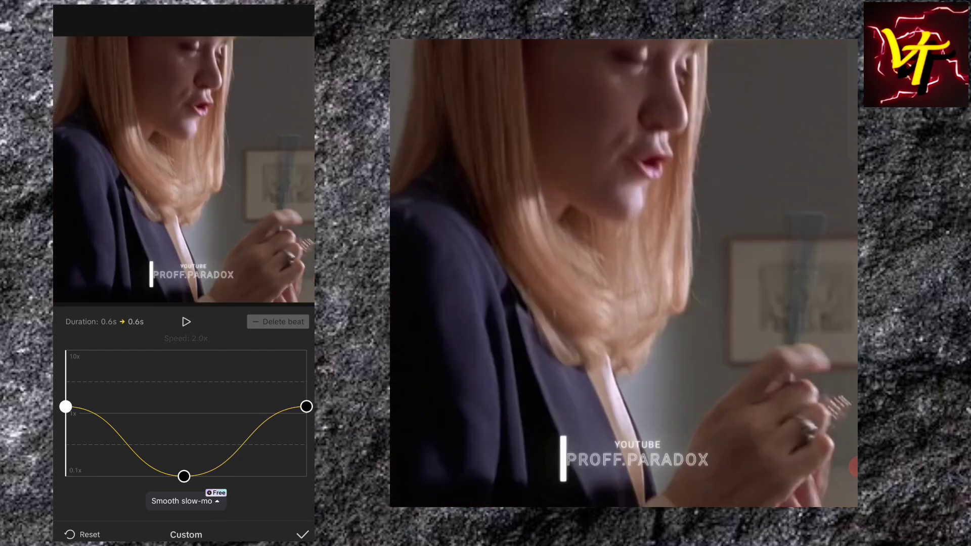
{"action": "left_click", "coordinate": [182, 500]}
{"action": "left_click", "coordinate": [186, 475]}
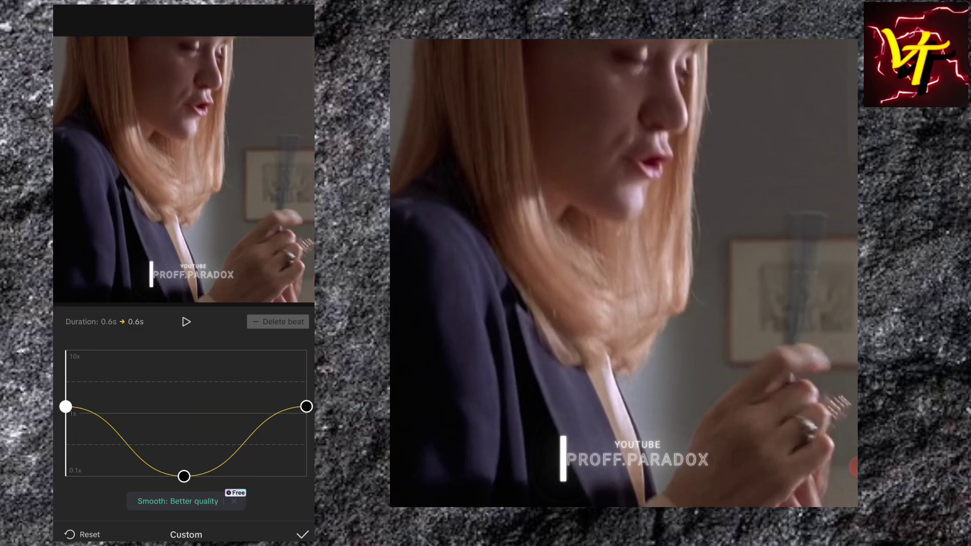
{"action": "left_click", "coordinate": [303, 534]}
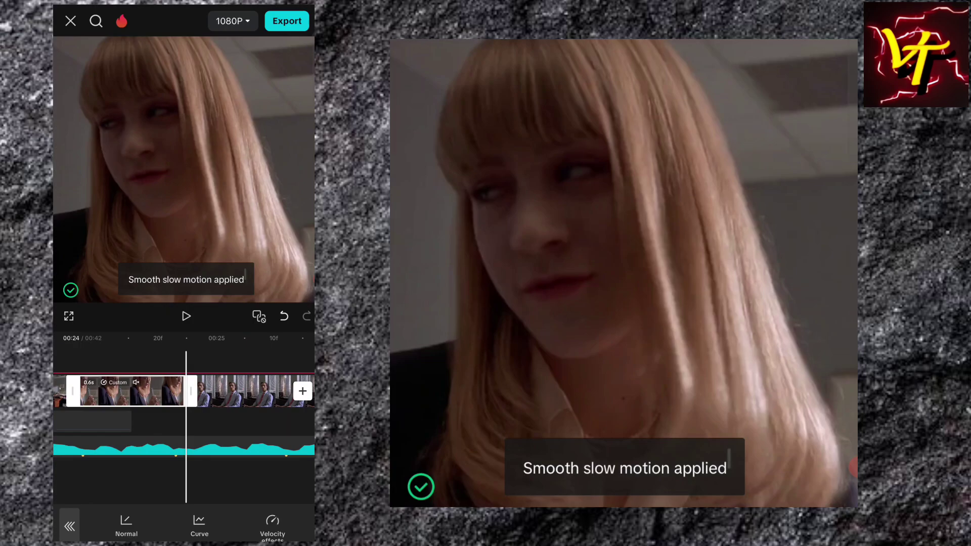
Step: Open a Custom curve for the man-at-window clip, dip the middle to 0.1x and delete two points
{"action": "left_click_drag", "start_coordinate": [243, 391], "coordinate": [167, 391]}
{"action": "left_click", "coordinate": [217, 391]}
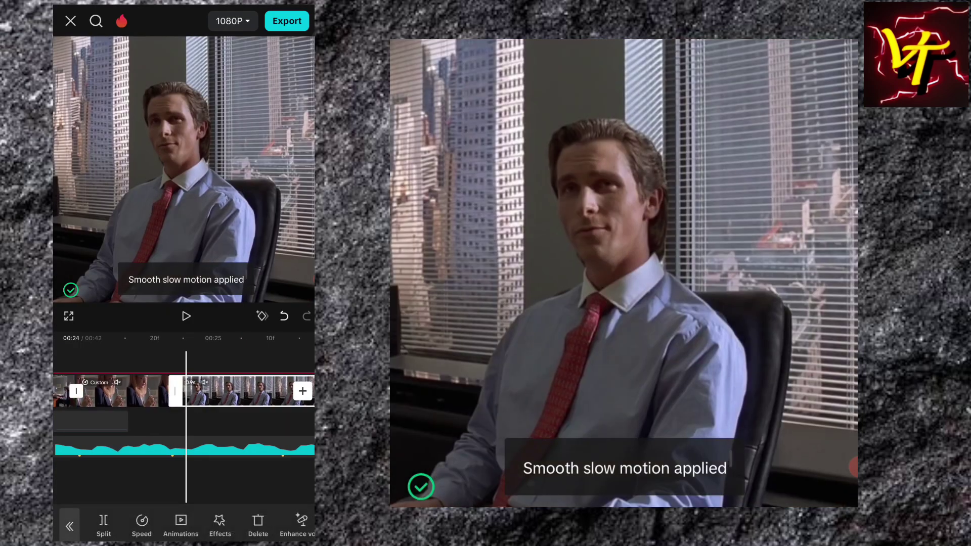
{"action": "left_click", "coordinate": [141, 526]}
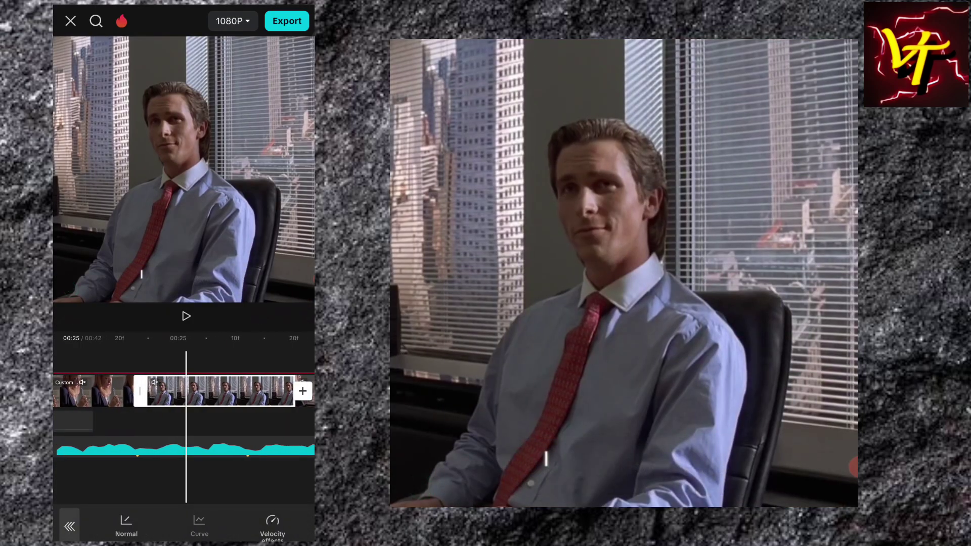
{"action": "left_click", "coordinate": [195, 526]}
{"action": "left_click", "coordinate": [124, 487]}
{"action": "left_click_drag", "start_coordinate": [187, 413], "coordinate": [187, 476]}
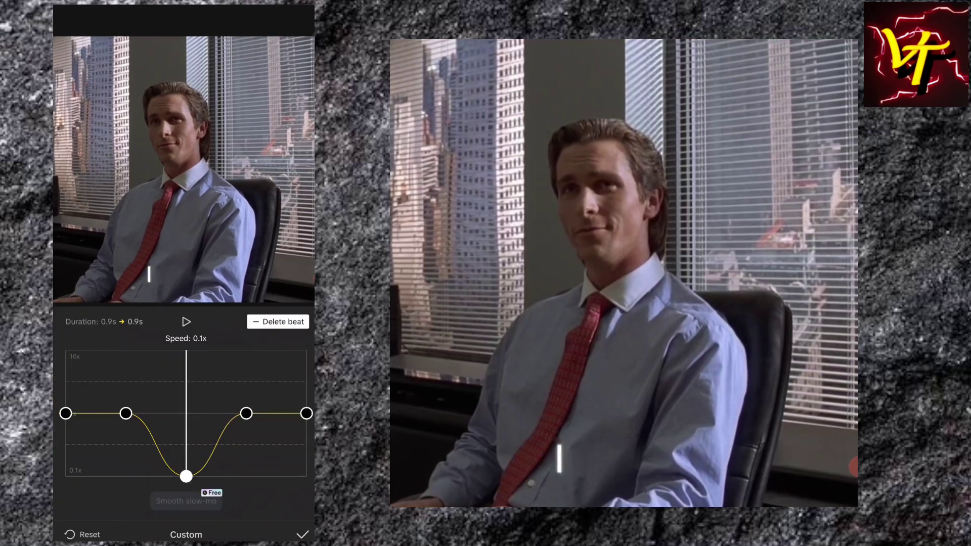
{"action": "mouse_move", "coordinate": [187, 384]}
{"action": "left_mouse_down"}
{"action": "mouse_move", "coordinate": [251, 384]}
{"action": "mouse_move", "coordinate": [66, 384]}
{"action": "mouse_move", "coordinate": [66, 407]}
{"action": "left_mouse_up"}
{"action": "left_click", "coordinate": [278, 322]}
{"action": "left_click", "coordinate": [279, 321]}
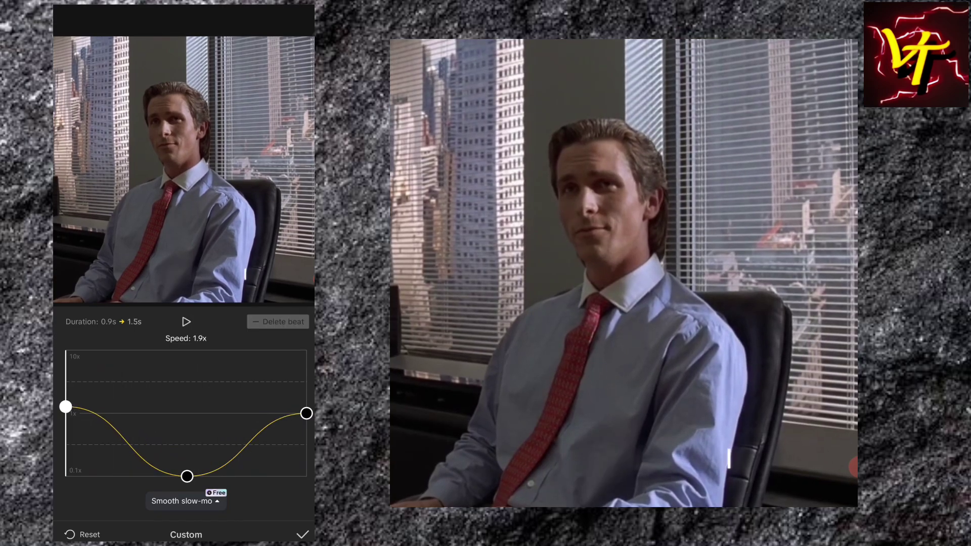
Step: Raise the curve's end point to about 2x and apply Better quality smooth slow-mo
{"action": "left_click", "coordinate": [186, 322]}
{"action": "left_click_drag", "start_coordinate": [306, 413], "coordinate": [306, 402]}
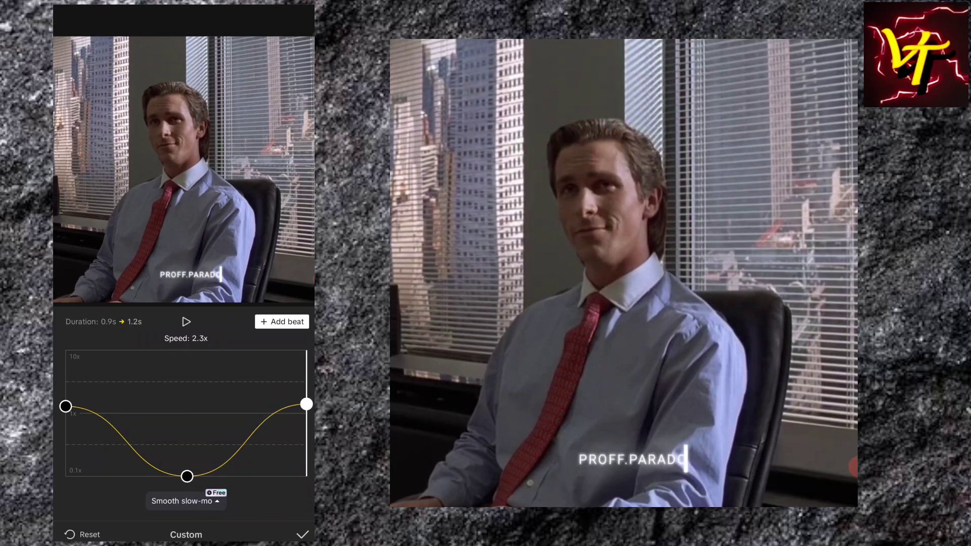
{"action": "left_click", "coordinate": [66, 406]}
{"action": "left_click", "coordinate": [182, 500]}
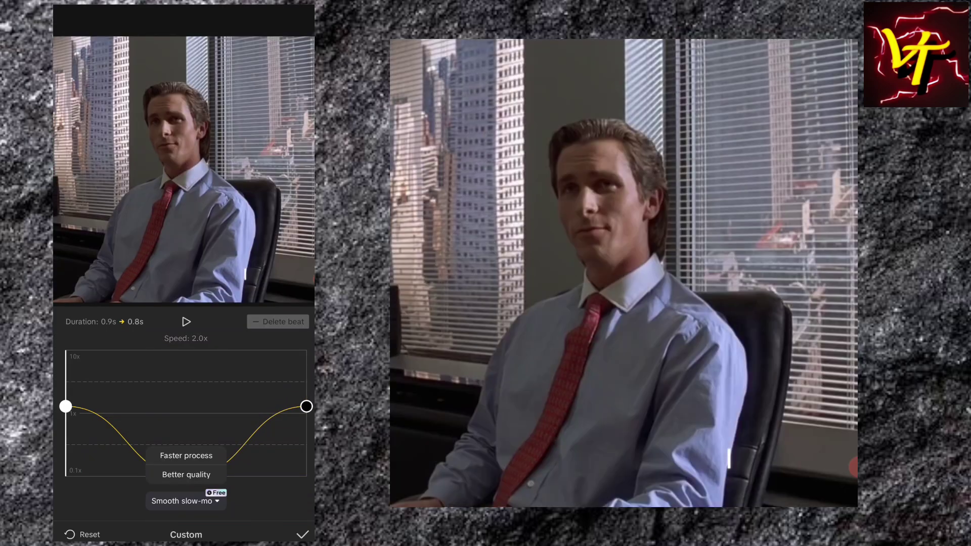
{"action": "left_click", "coordinate": [186, 475]}
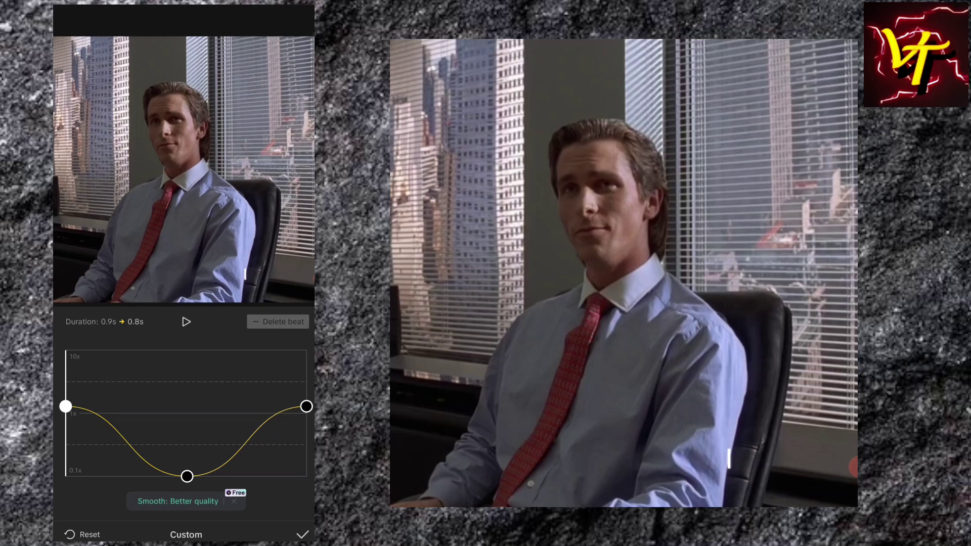
{"action": "left_click", "coordinate": [302, 534]}
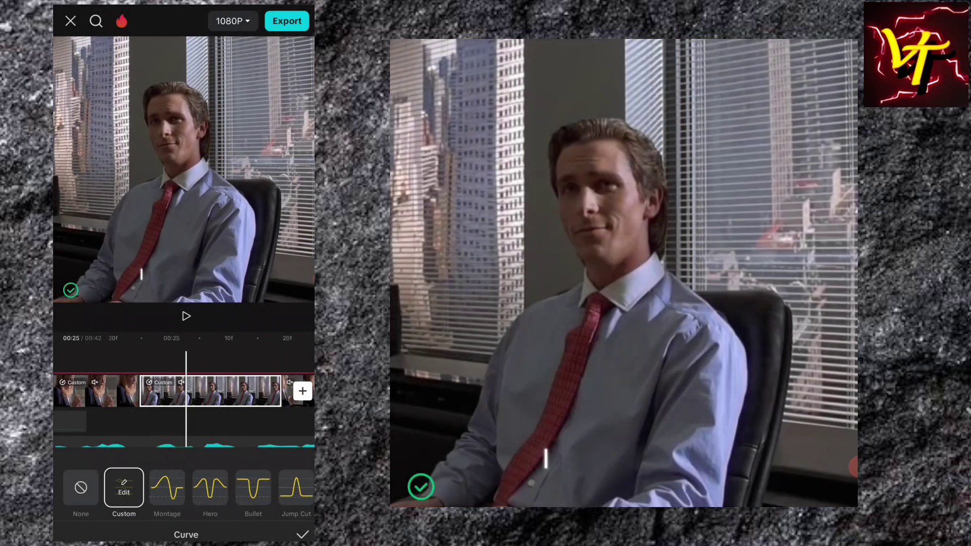
{"action": "left_click", "coordinate": [303, 534]}
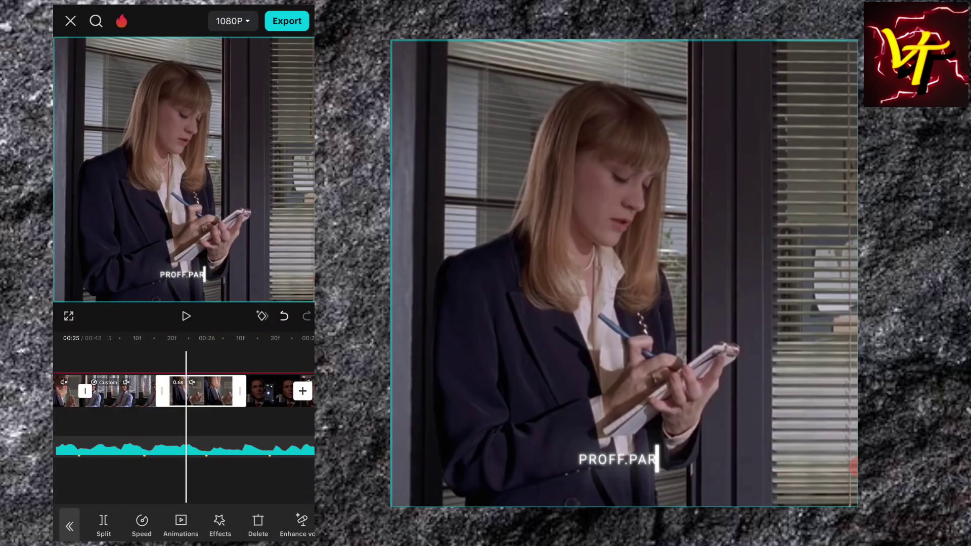
Step: Open a Custom curve for the notepad clip, pull the middle to 0.1x and delete two points
{"action": "left_click", "coordinate": [141, 526]}
{"action": "left_click", "coordinate": [191, 526]}
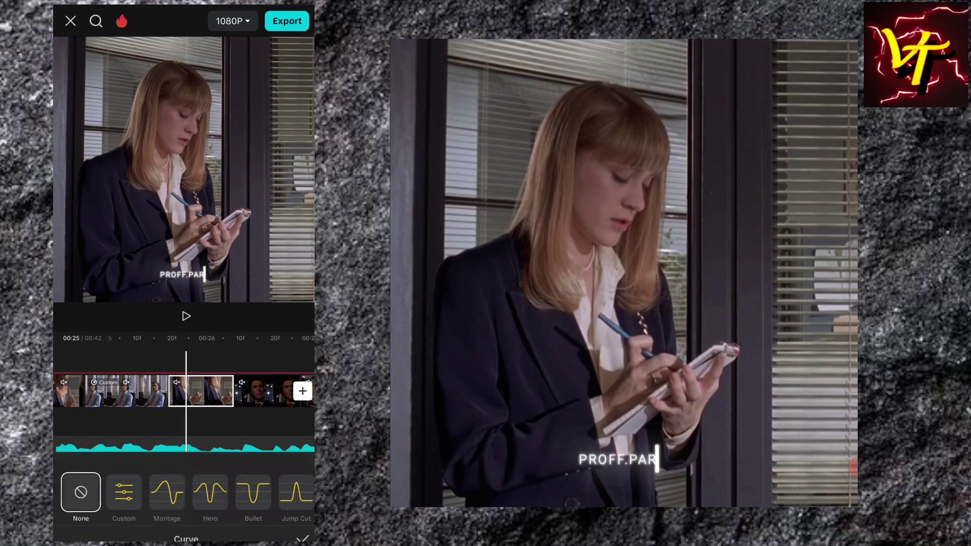
{"action": "left_click", "coordinate": [124, 487]}
{"action": "left_click", "coordinate": [123, 488]}
{"action": "left_click_drag", "start_coordinate": [186, 413], "coordinate": [186, 476]}
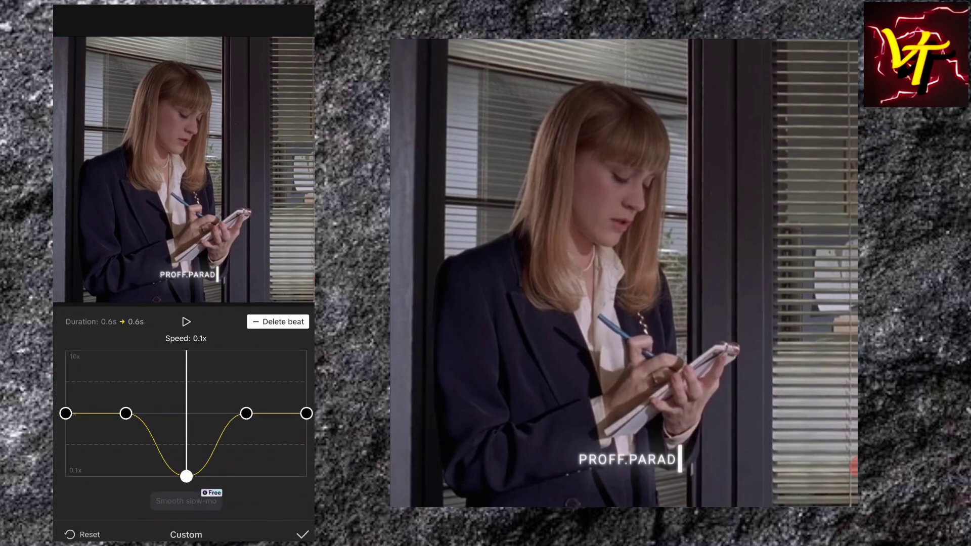
{"action": "mouse_move", "coordinate": [186, 394]}
{"action": "left_mouse_down"}
{"action": "mouse_move", "coordinate": [246, 395]}
{"action": "mouse_move", "coordinate": [65, 394]}
{"action": "mouse_move", "coordinate": [66, 406]}
{"action": "left_mouse_up"}
{"action": "left_click", "coordinate": [278, 322]}
{"action": "left_click", "coordinate": [277, 322]}
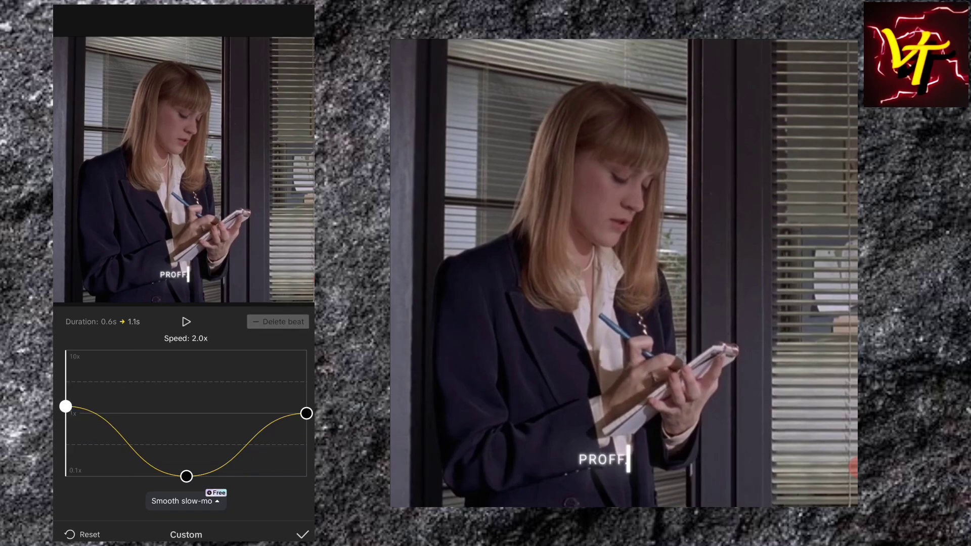
Step: Raise the end point to about 2x and apply the curve with Better quality smooth slow-mo
{"action": "left_click_drag", "start_coordinate": [306, 413], "coordinate": [306, 406]}
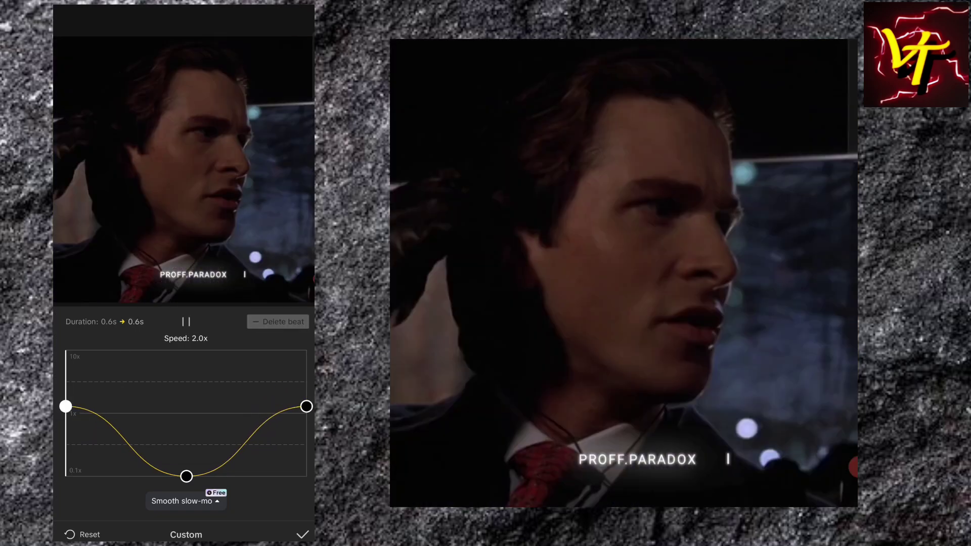
{"action": "left_click", "coordinate": [185, 500]}
{"action": "left_click", "coordinate": [200, 415]}
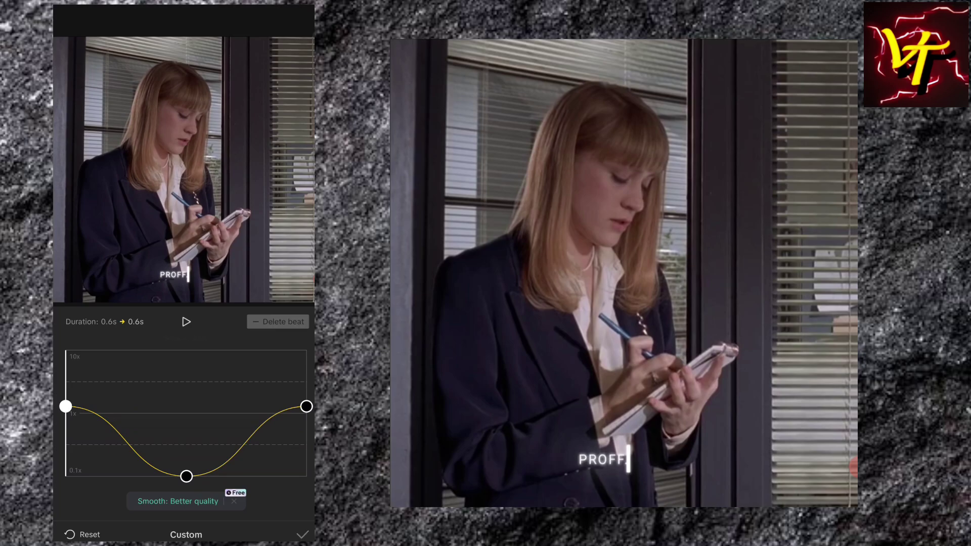
{"action": "left_click", "coordinate": [303, 534]}
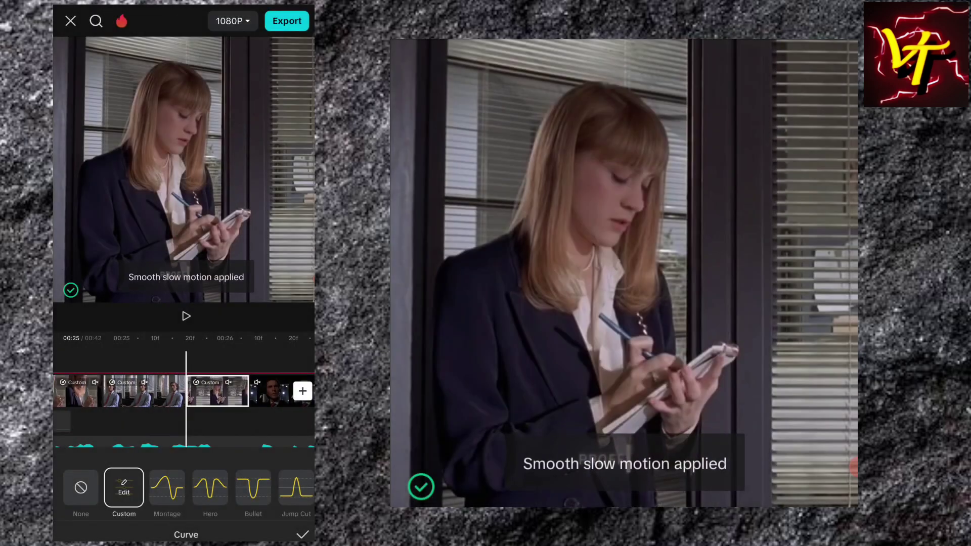
{"action": "left_click", "coordinate": [302, 534]}
{"action": "left_click", "coordinate": [223, 391]}
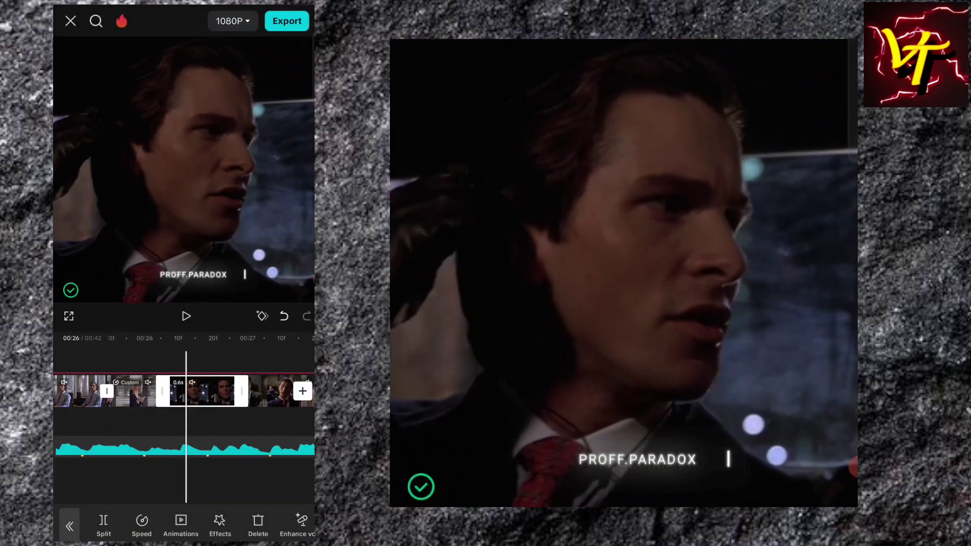
Step: Open a Custom curve for the night clip, drop the middle to 0.1x and delete the 2nd and 4th points
{"action": "left_click", "coordinate": [142, 526]}
{"action": "left_click", "coordinate": [195, 526]}
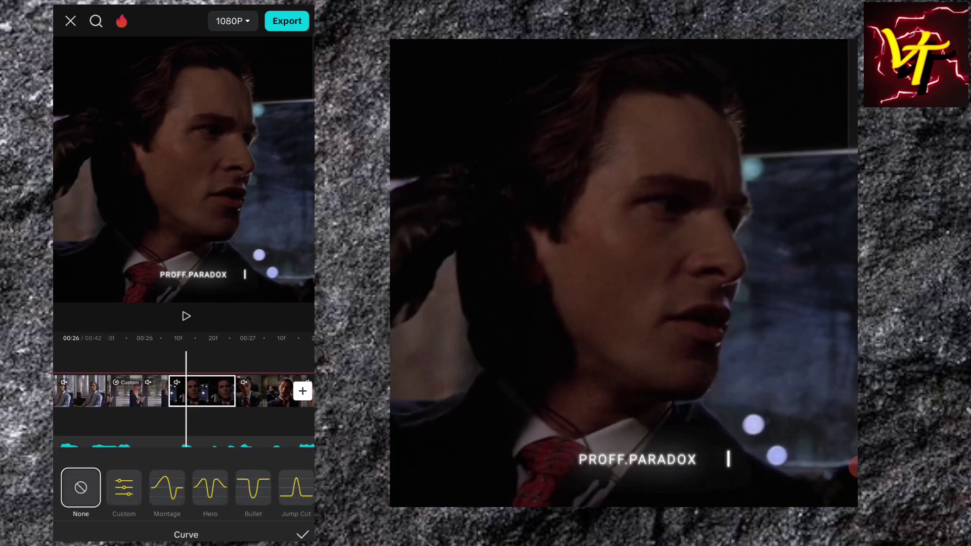
{"action": "left_click", "coordinate": [123, 488]}
{"action": "left_click_drag", "start_coordinate": [186, 413], "coordinate": [185, 476]}
{"action": "left_click_drag", "start_coordinate": [186, 384], "coordinate": [246, 385]}
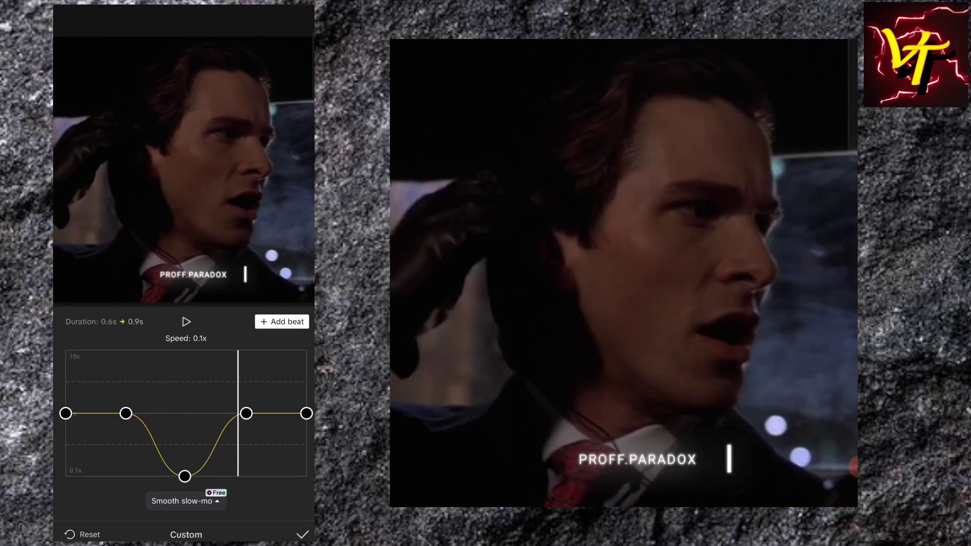
{"action": "left_click", "coordinate": [278, 322]}
{"action": "left_click", "coordinate": [186, 321]}
{"action": "left_click", "coordinate": [126, 413]}
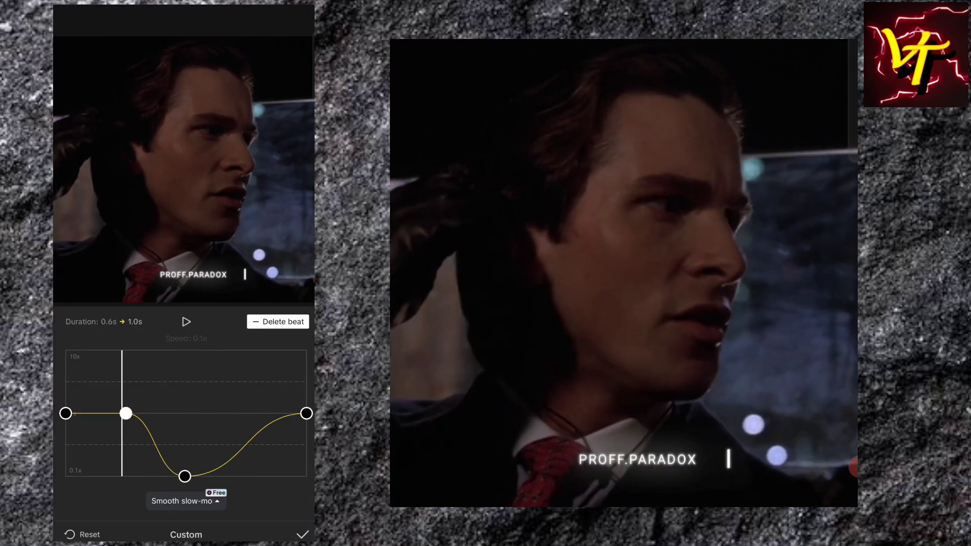
{"action": "left_click", "coordinate": [278, 322]}
{"action": "left_click", "coordinate": [187, 322]}
{"action": "left_click", "coordinate": [186, 322]}
Step: Raise the start to 1.8x and the end to 2.7x, then apply Better quality smooth slow-mo
{"action": "left_click", "coordinate": [66, 413]}
{"action": "left_click_drag", "start_coordinate": [66, 413], "coordinate": [66, 407]}
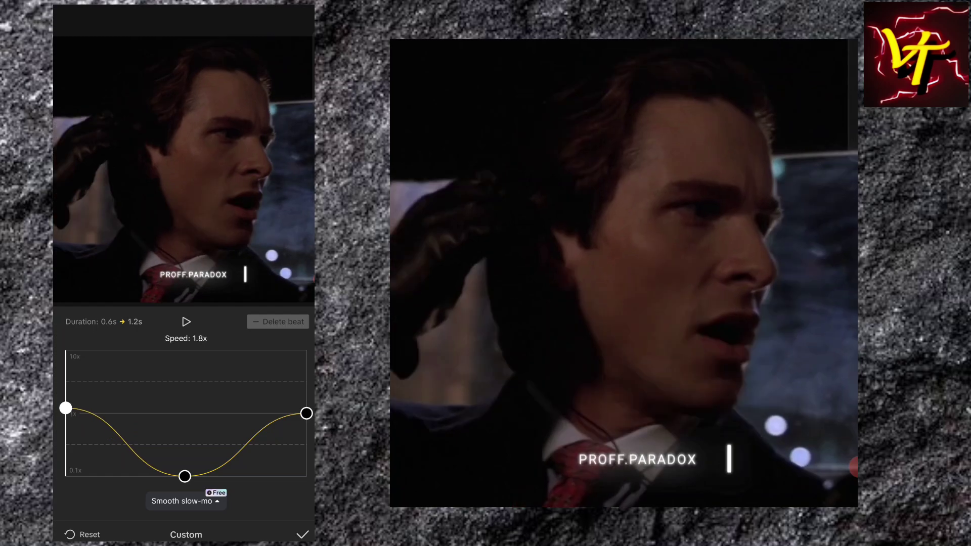
{"action": "left_click_drag", "start_coordinate": [306, 413], "coordinate": [306, 404]}
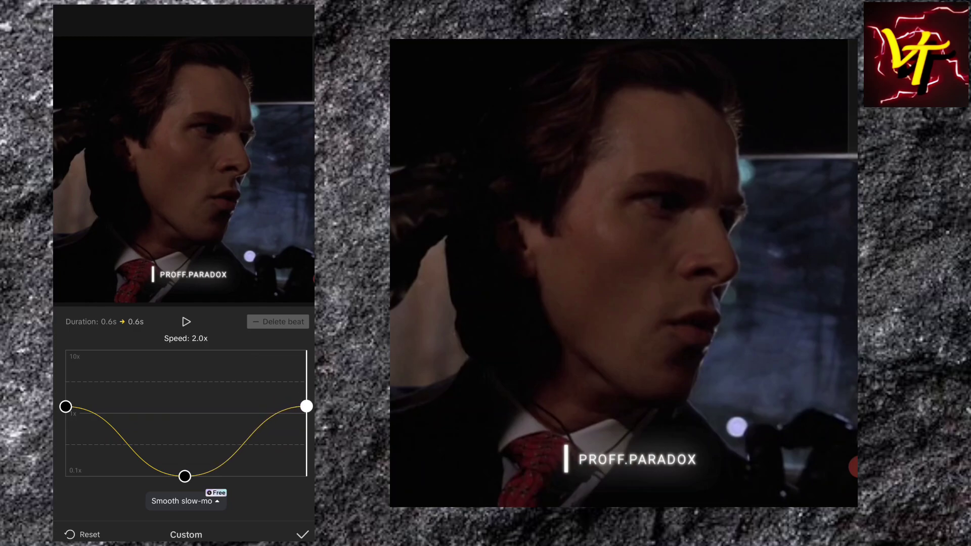
{"action": "left_click", "coordinate": [186, 501]}
{"action": "left_click", "coordinate": [185, 500]}
{"action": "left_click", "coordinate": [303, 534]}
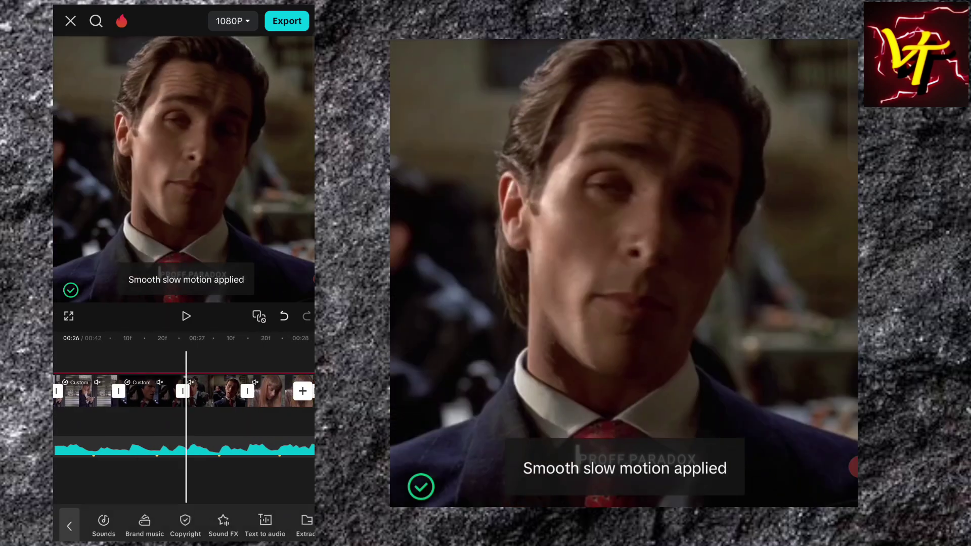
{"action": "left_click", "coordinate": [214, 390]}
Step: Open a Custom curve for the head-tilt clip, dip the middle to 0.1x, delete points 2 and 4, adjust the start speed
{"action": "left_click", "coordinate": [143, 526]}
{"action": "left_click", "coordinate": [213, 526]}
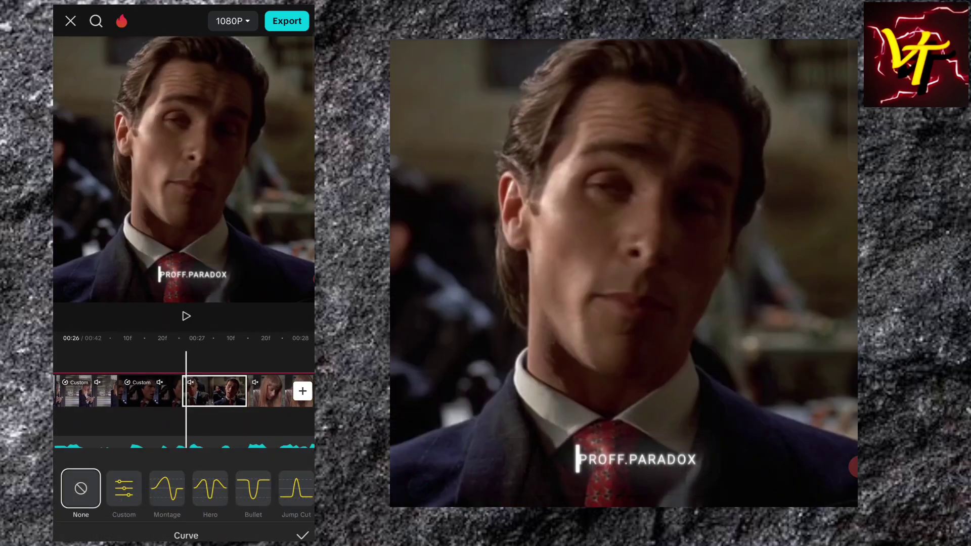
{"action": "left_click", "coordinate": [124, 488]}
{"action": "left_click", "coordinate": [124, 488]}
{"action": "left_click_drag", "start_coordinate": [182, 413], "coordinate": [186, 476]}
{"action": "left_click", "coordinate": [246, 413]}
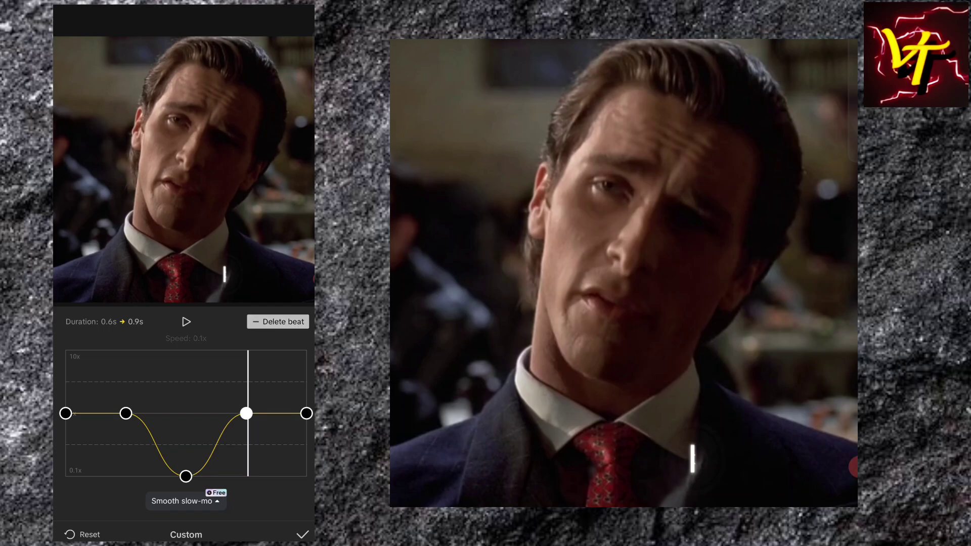
{"action": "left_click", "coordinate": [277, 321]}
{"action": "left_click", "coordinate": [126, 413]}
{"action": "left_click", "coordinate": [278, 321]}
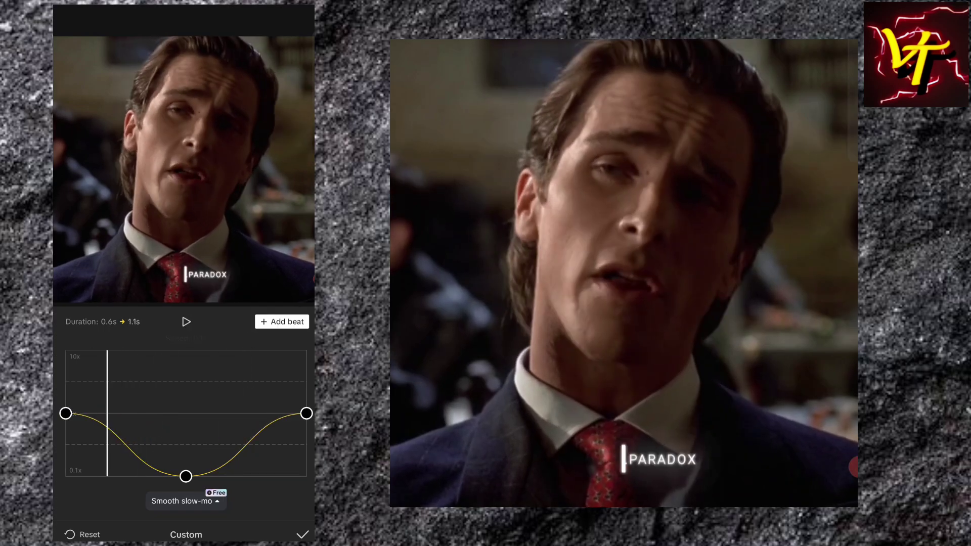
{"action": "left_click_drag", "start_coordinate": [65, 413], "coordinate": [66, 420]}
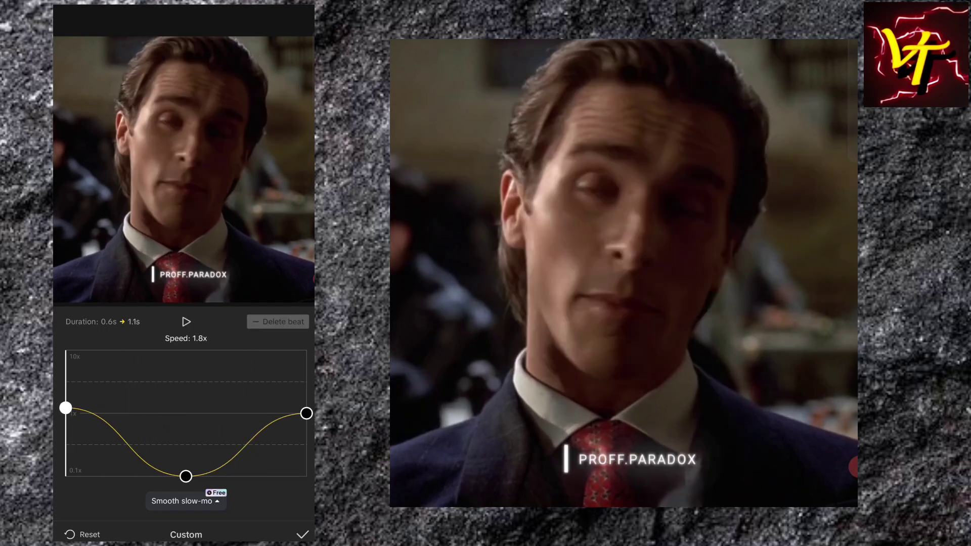